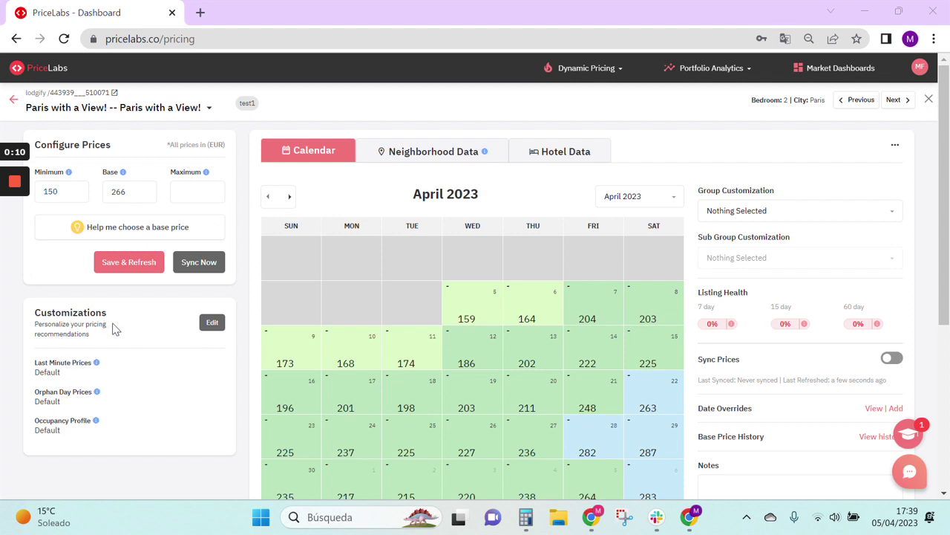
Enable the minimum stay settings in the listing's customizations and set the fixed default to 5 nights for weekdays and weekends
click(212, 324)
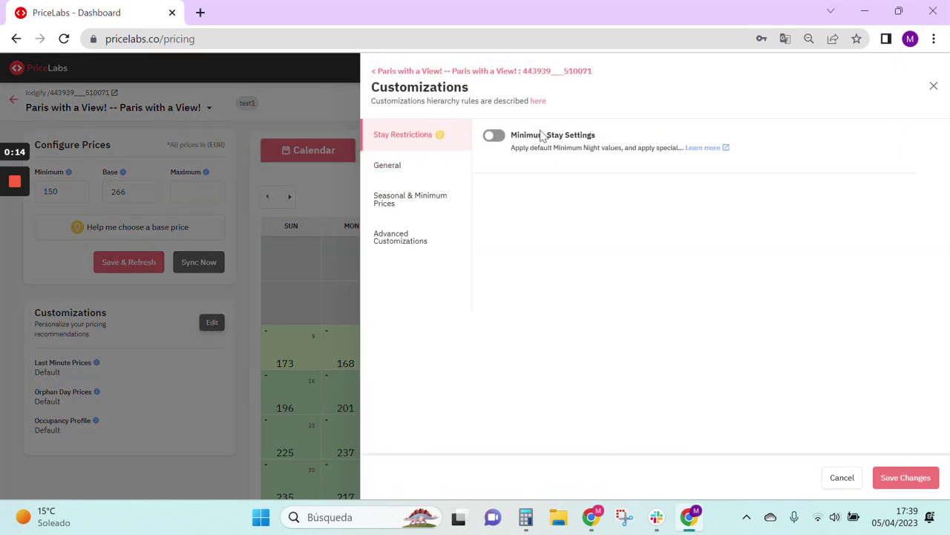
click(494, 138)
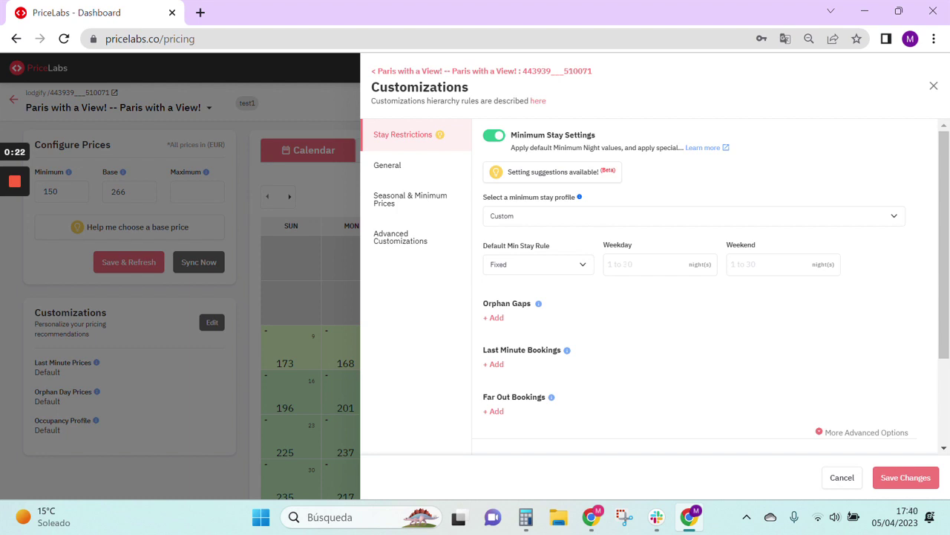
click(625, 264)
text(5)
key(Tab)
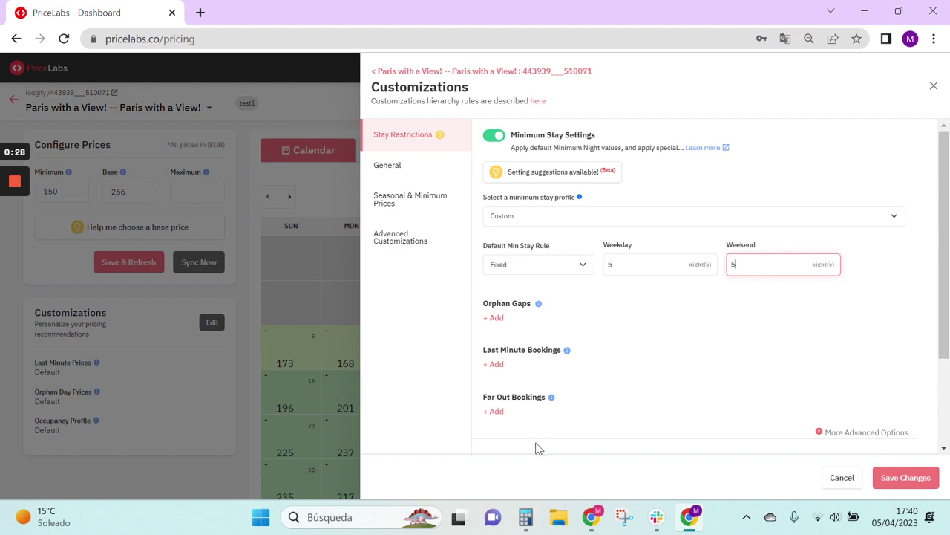
Add a far out bookings rule requiring 7 weekday and 7 weekend nights beyond 180 nights
click(499, 413)
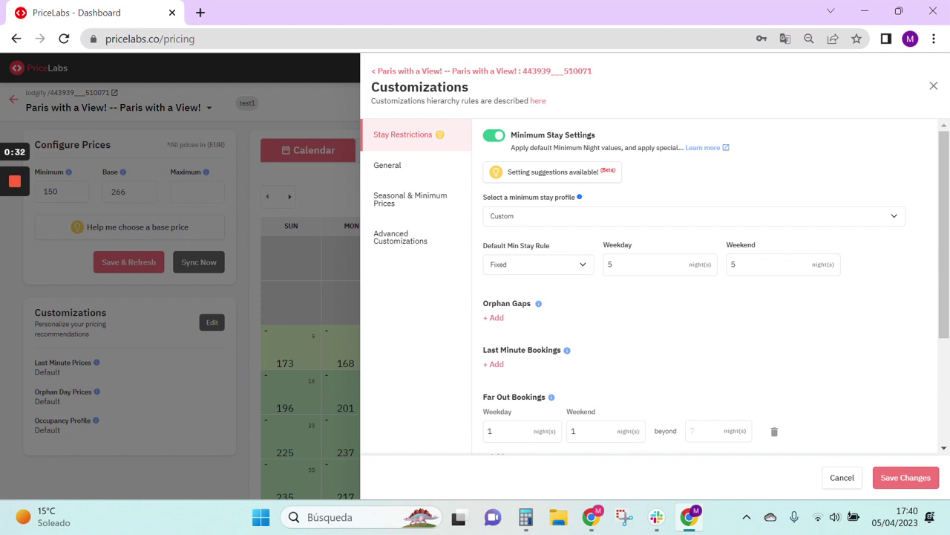
click(702, 431)
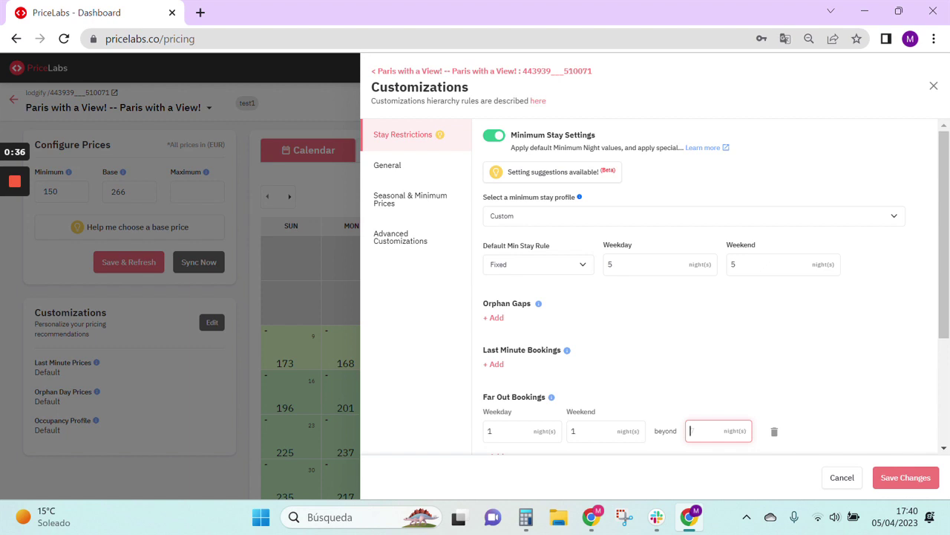
text(180)
double_click(491, 431)
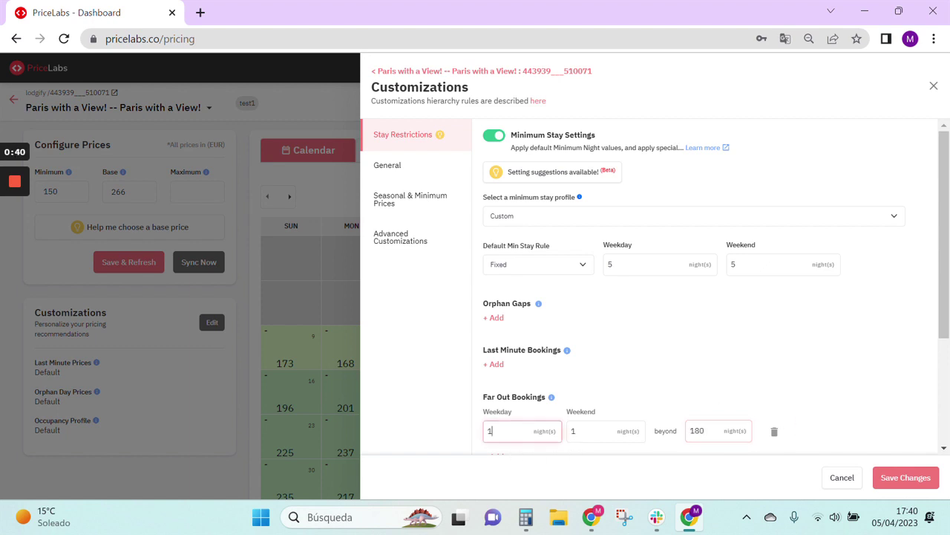
text(7)
key(Tab)
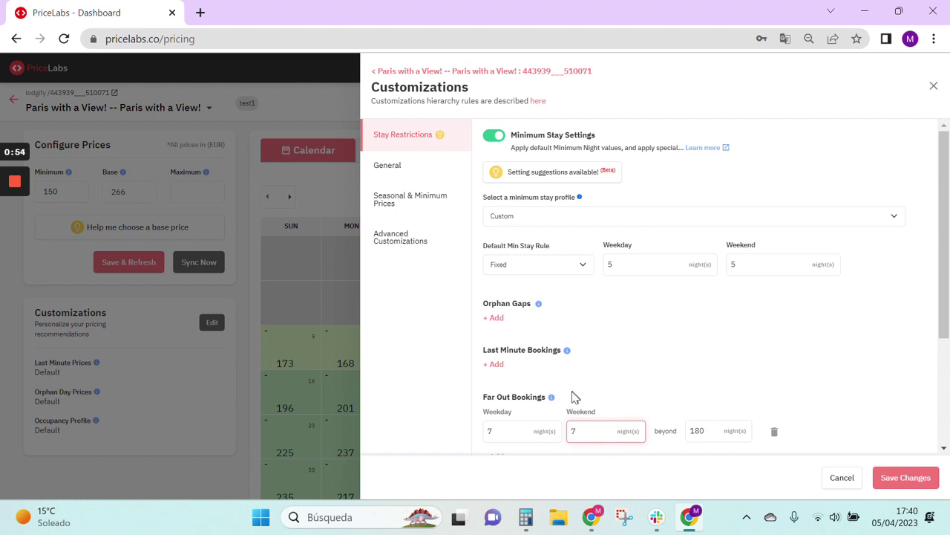
Add a last minute bookings rule with 1 weekday night and 2 weekend nights within 5 nights
click(496, 365)
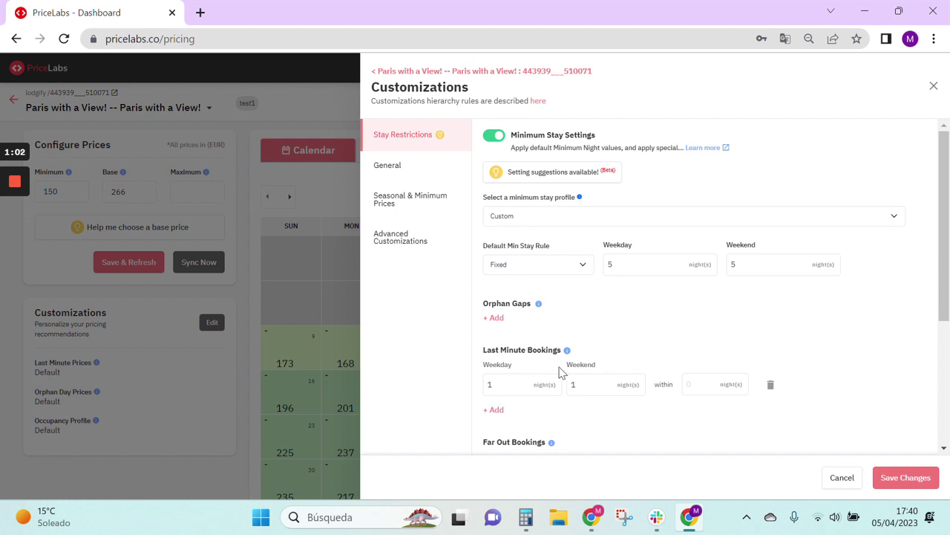
click(684, 385)
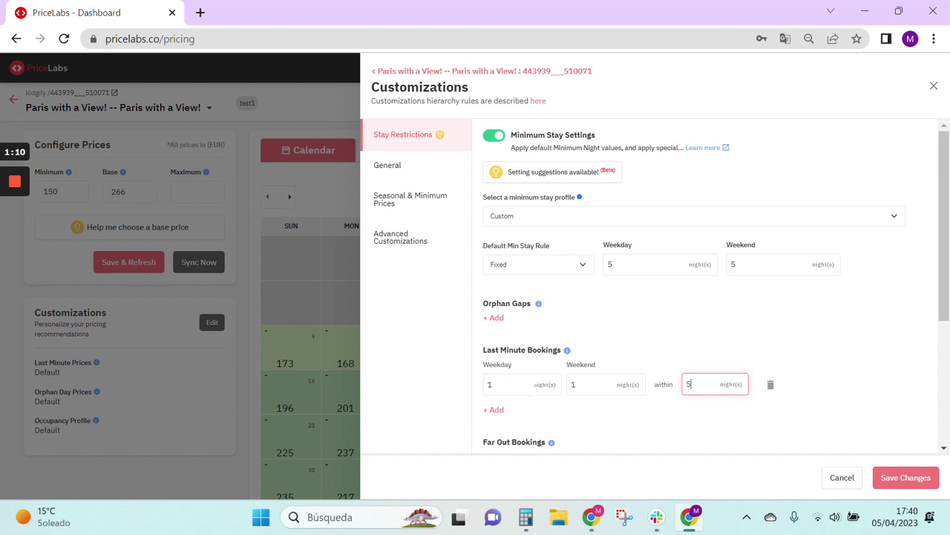
key(shift+Tab)
text(2)
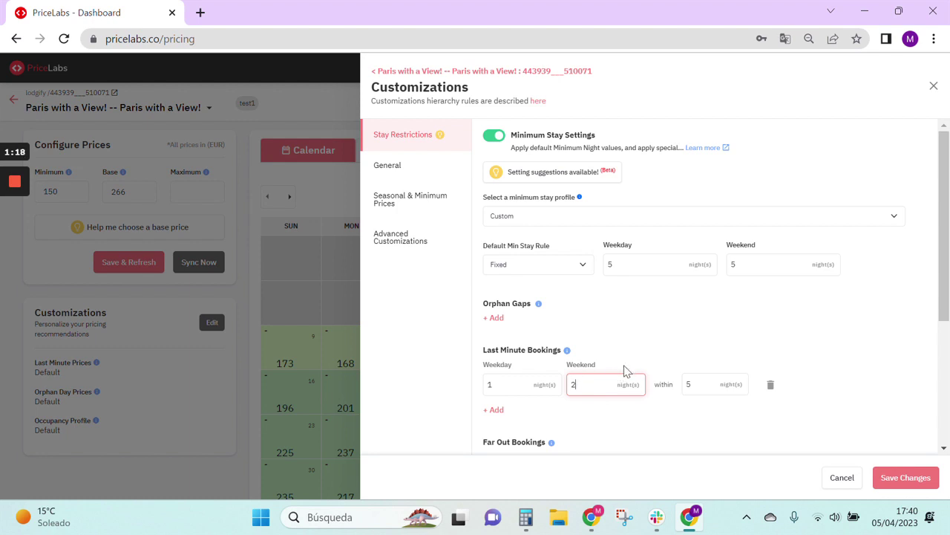
Add an orphan gaps rule using the length of gap on weekdays and weekends for gaps between 1 and 4 nights
click(495, 319)
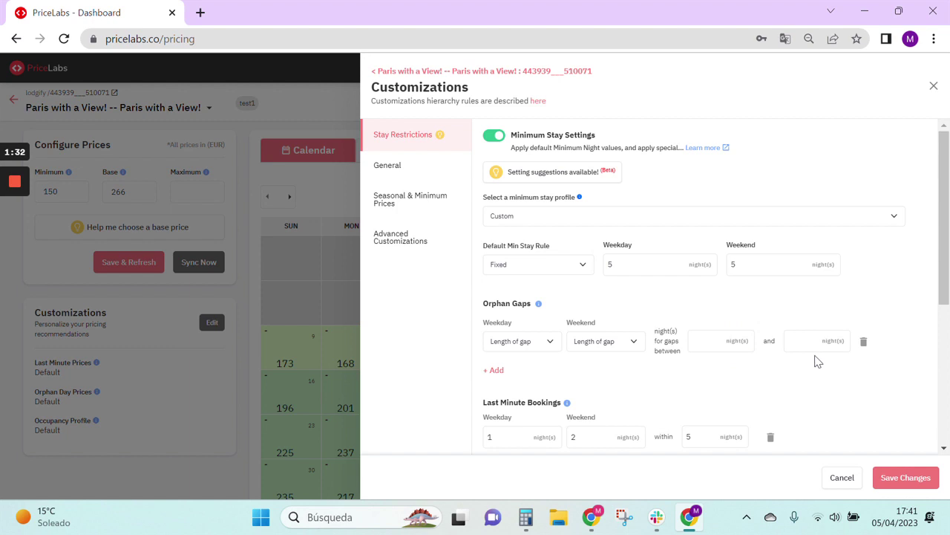
click(706, 341)
text(1)
key(Tab)
text(4)
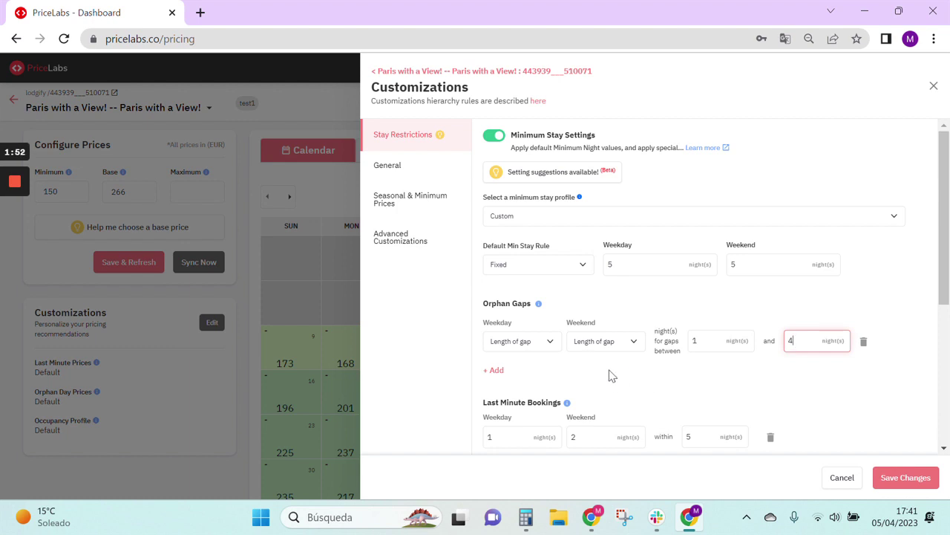
click(613, 343)
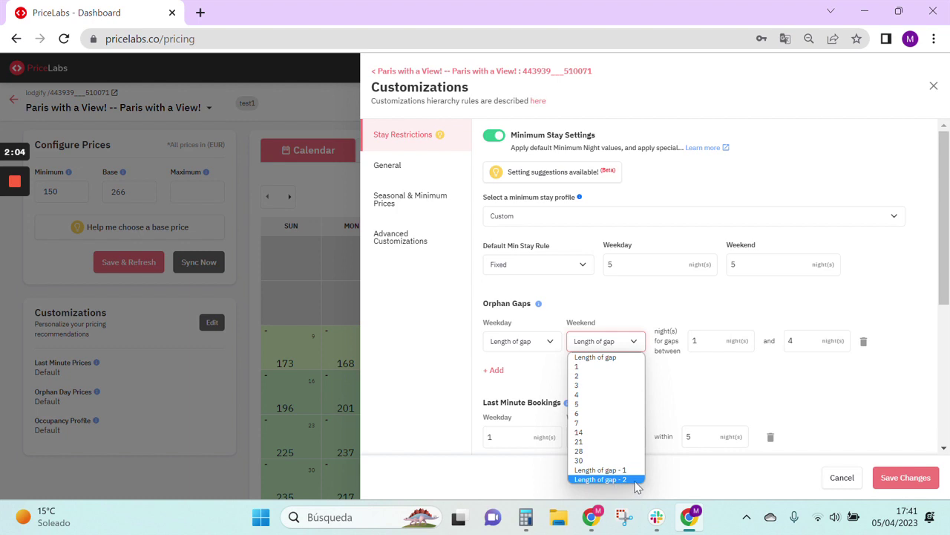
click(640, 305)
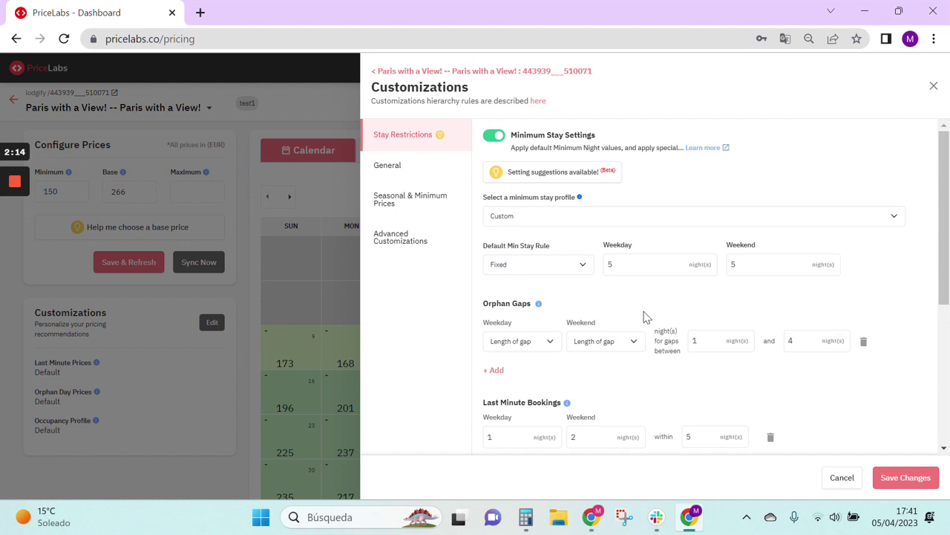
Generate the suggested min-stay settings for short-term bookings and apply them with orphan gaps, last minute and far out rules included
click(552, 179)
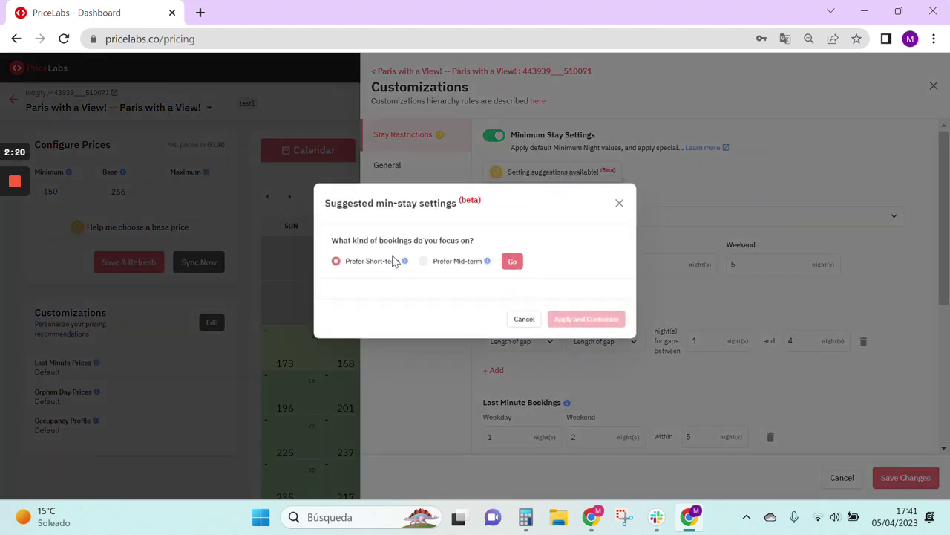
mouse_move(404, 262)
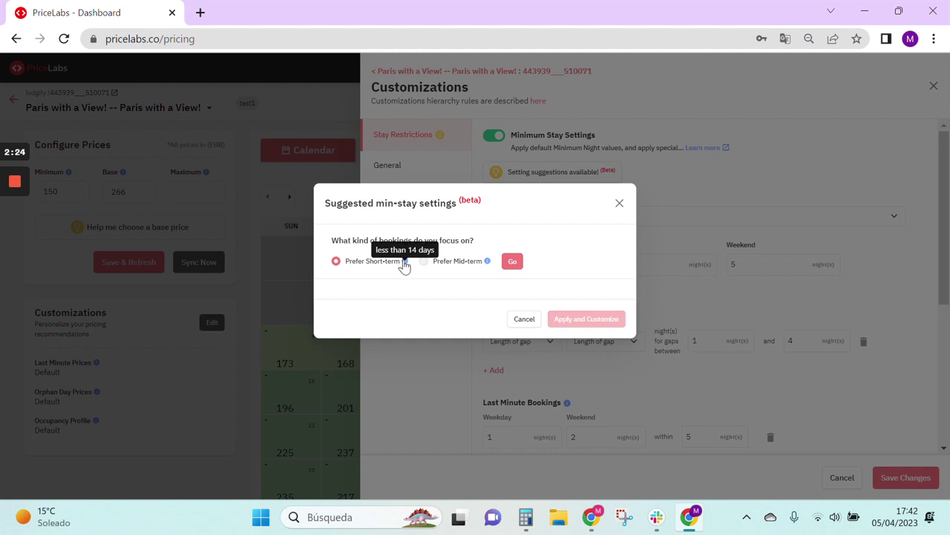
mouse_move(487, 267)
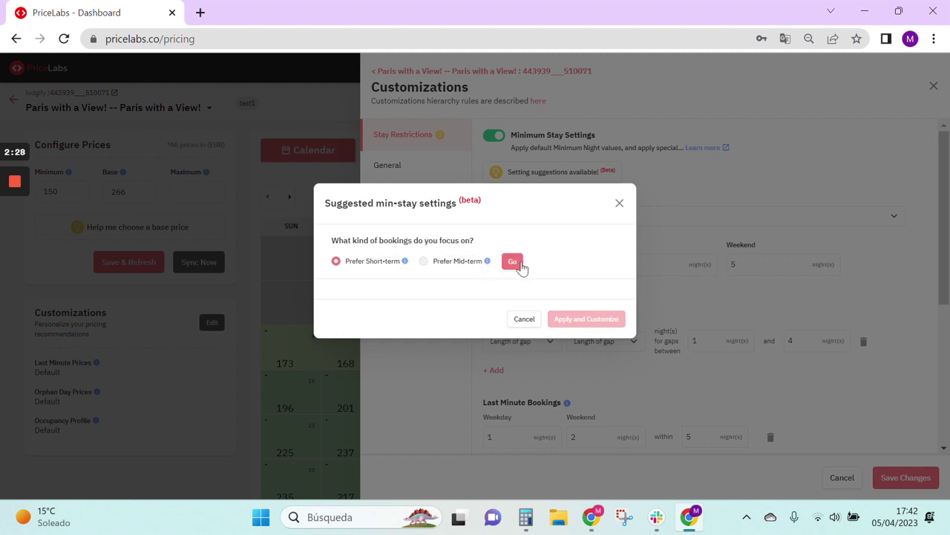
click(512, 264)
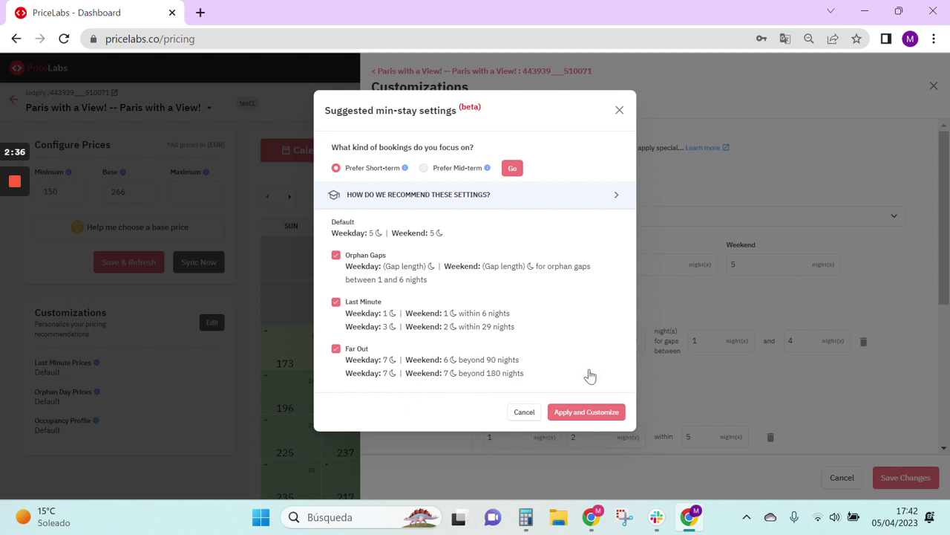
click(587, 412)
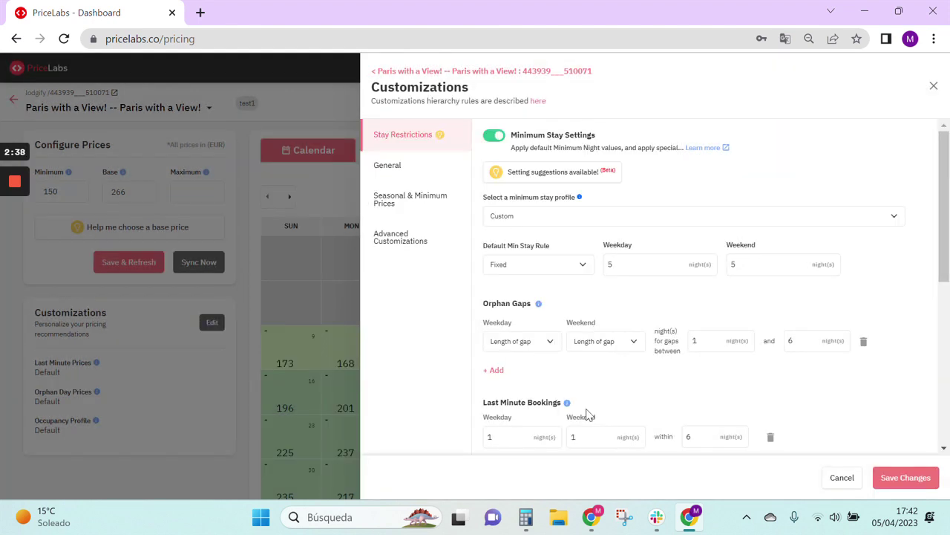
Review the applied orphan gap, last minute and far out rules and save the customization changes
scroll(739, 392, down, 2)
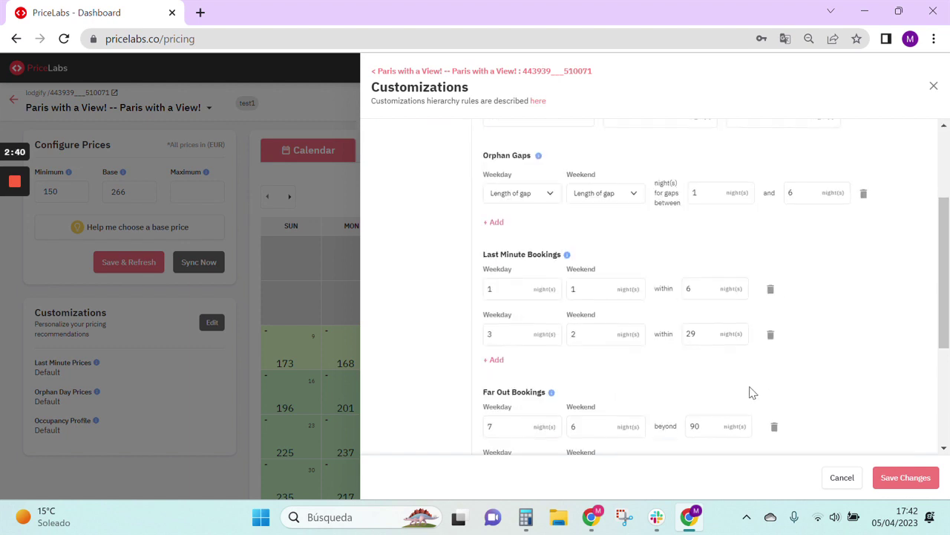
scroll(705, 405, down, 1)
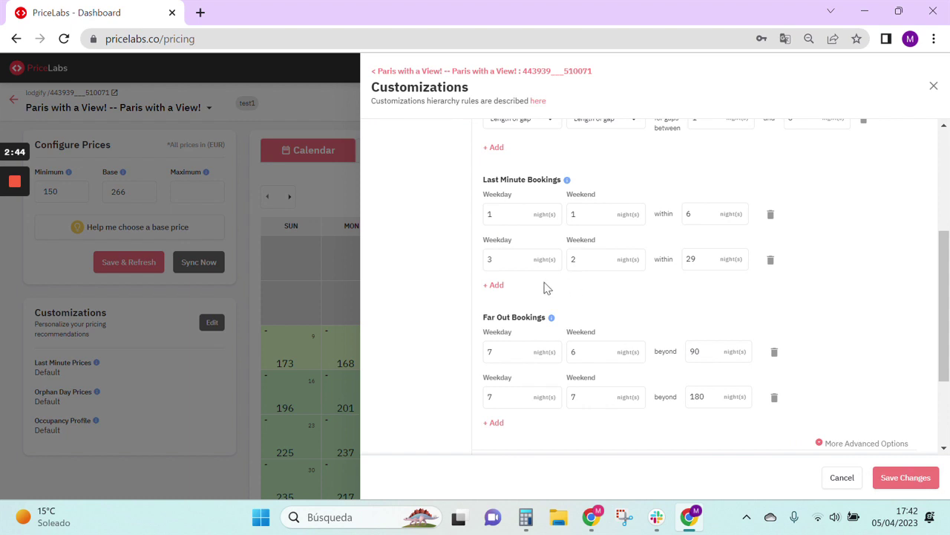
scroll(668, 297, up, 3)
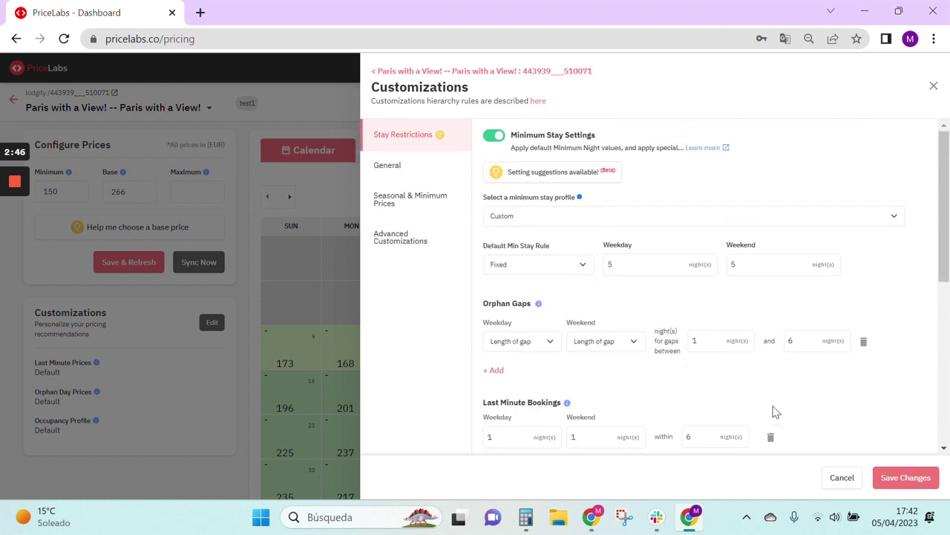
click(891, 486)
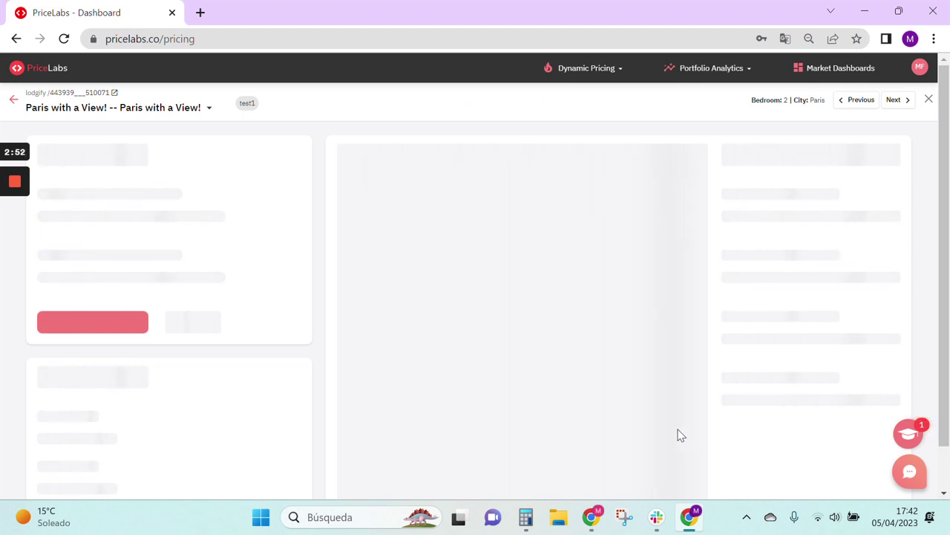
mouse_move(4, 258)
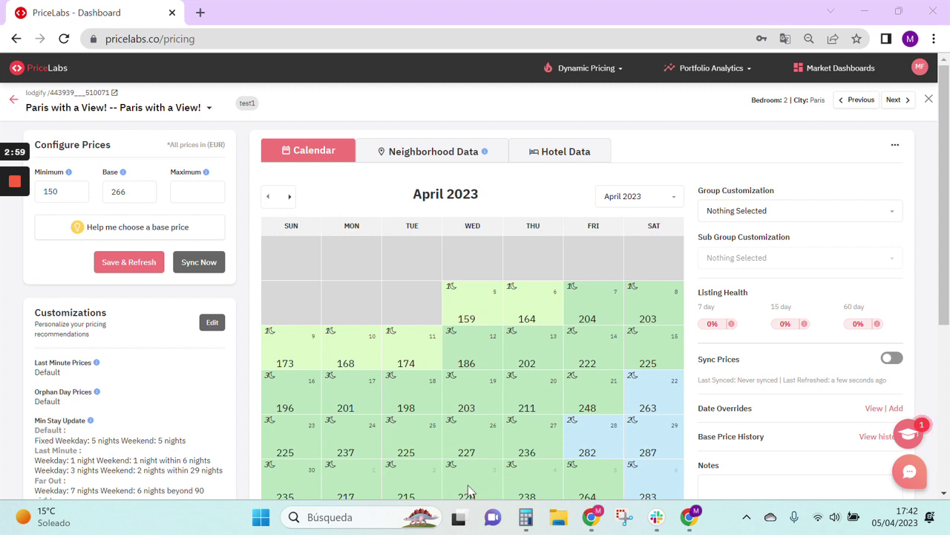
Add a date-specific override for Apr 18 to Apr 20, 2023 with a minimum stay of 5 nights
drag(414, 394, 551, 398)
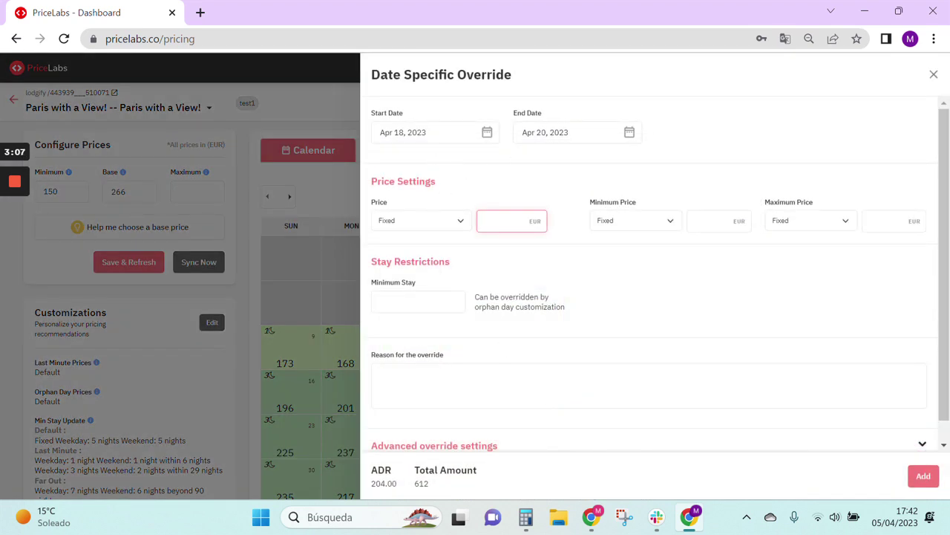
click(416, 301)
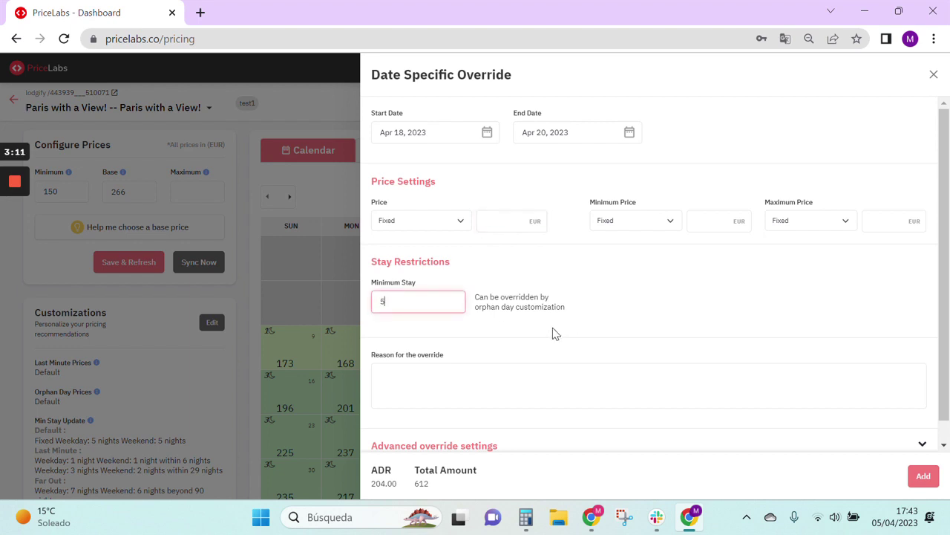
click(924, 476)
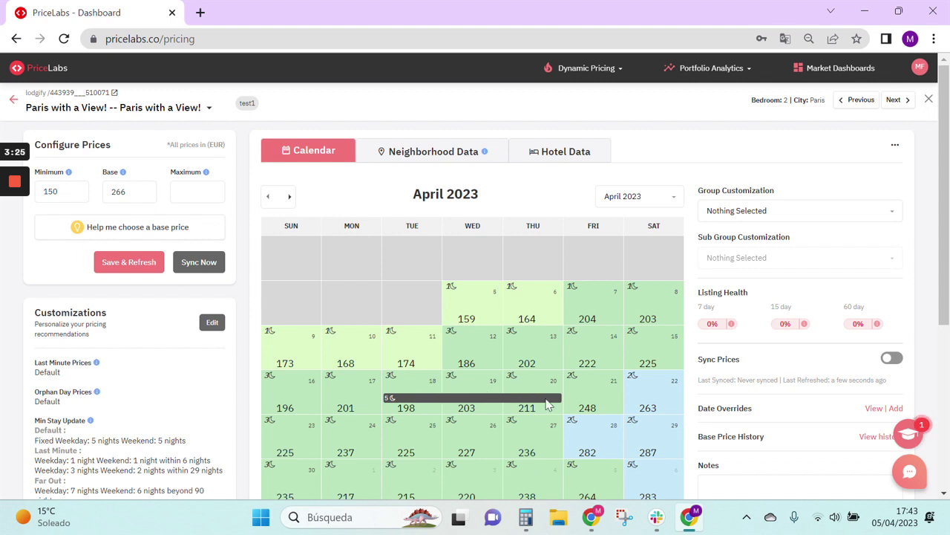
Remove the minimum stay override on Apr 18 to 20, 2023 from the calendar
click(468, 404)
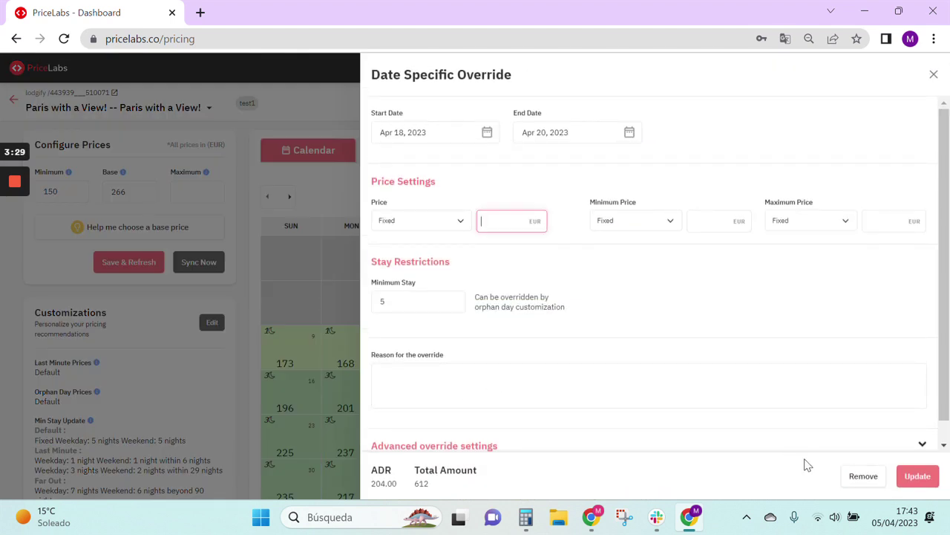
click(864, 476)
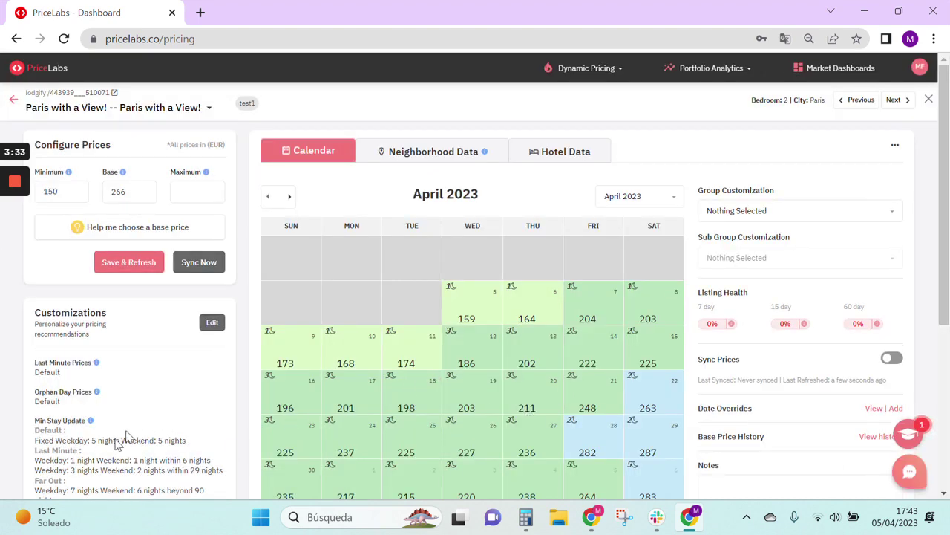
mouse_move(28, 233)
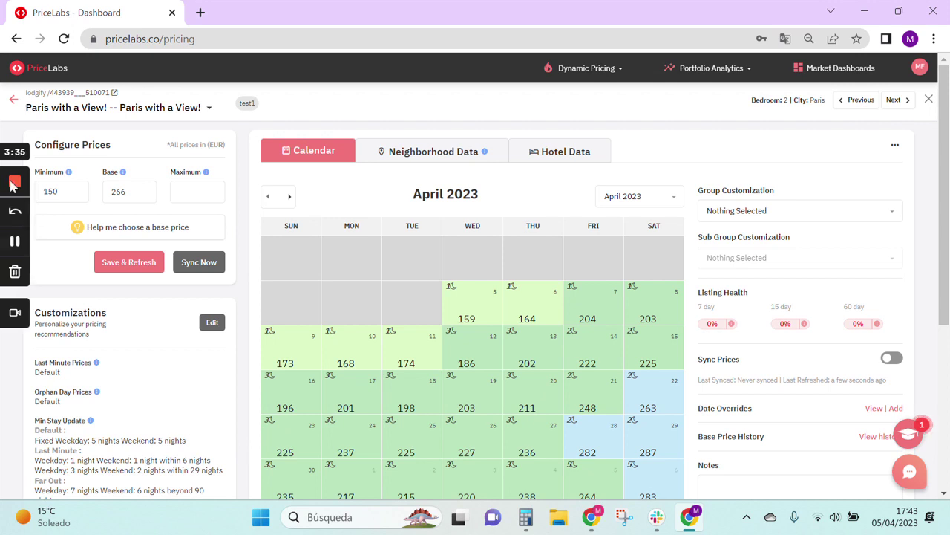